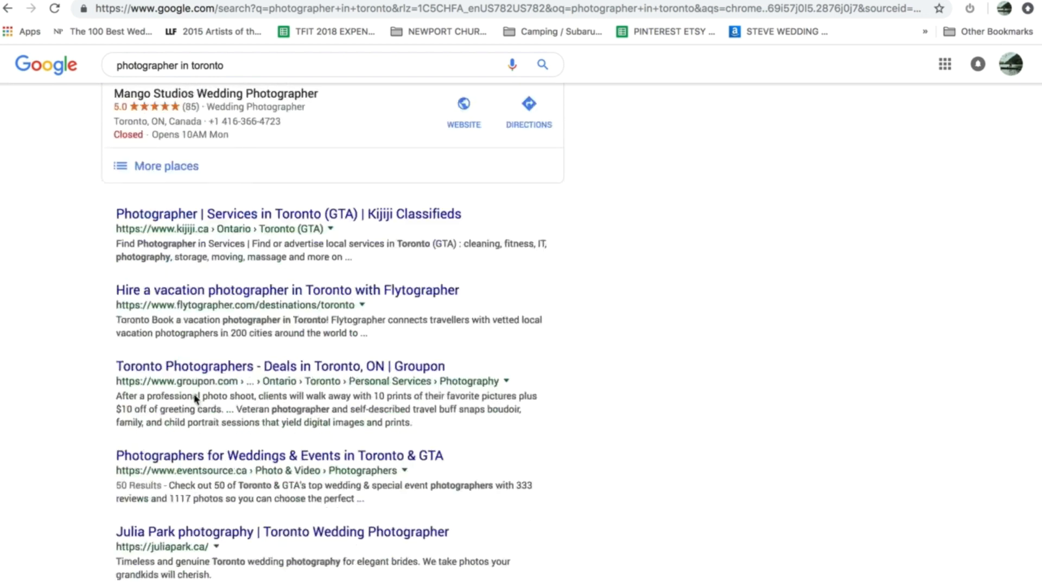
- Examine the map listings and the website results below them in the search for photographers in Toronto
scroll(274, 465, up, 18)
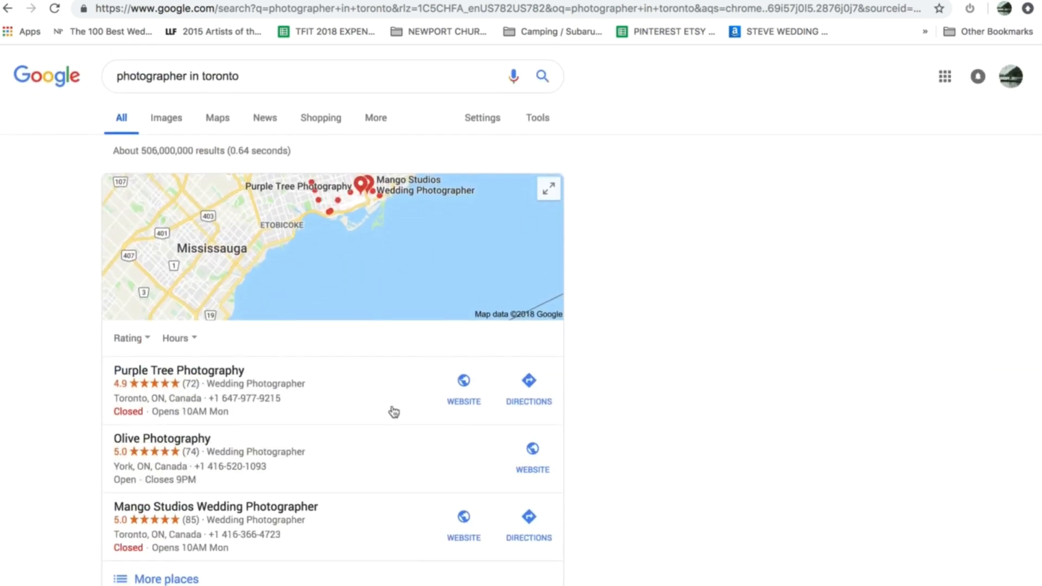
scroll(487, 340, down, 6)
scroll(487, 340, down, 3)
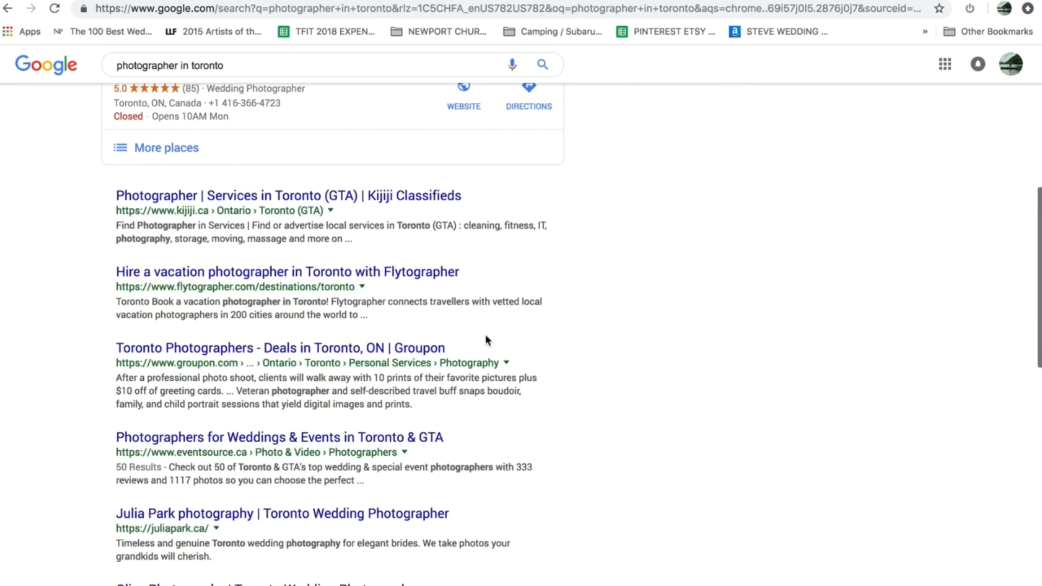
drag(72, 239, 113, 233)
click(506, 244)
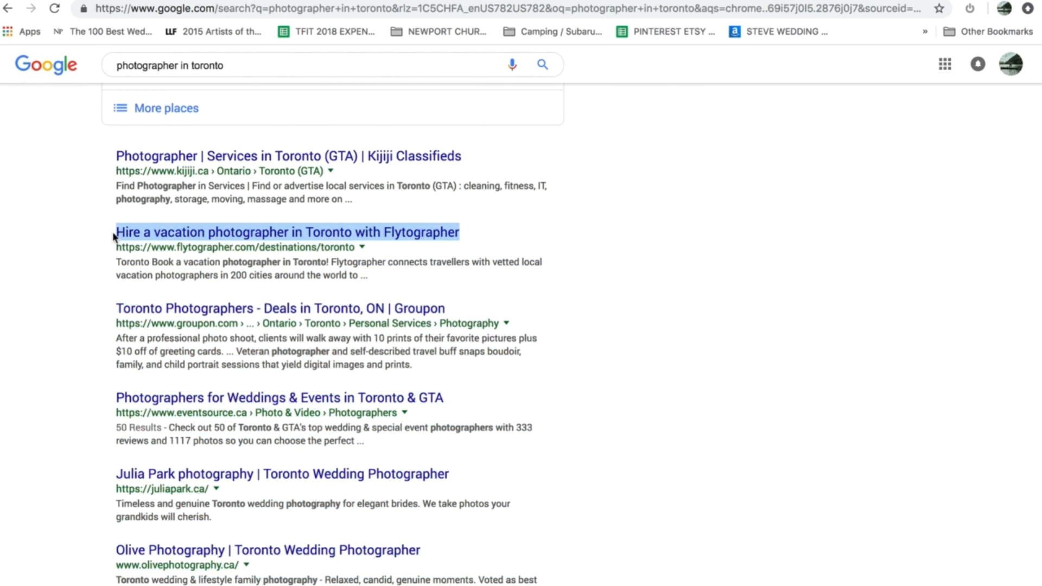
scroll(417, 323, up, 10)
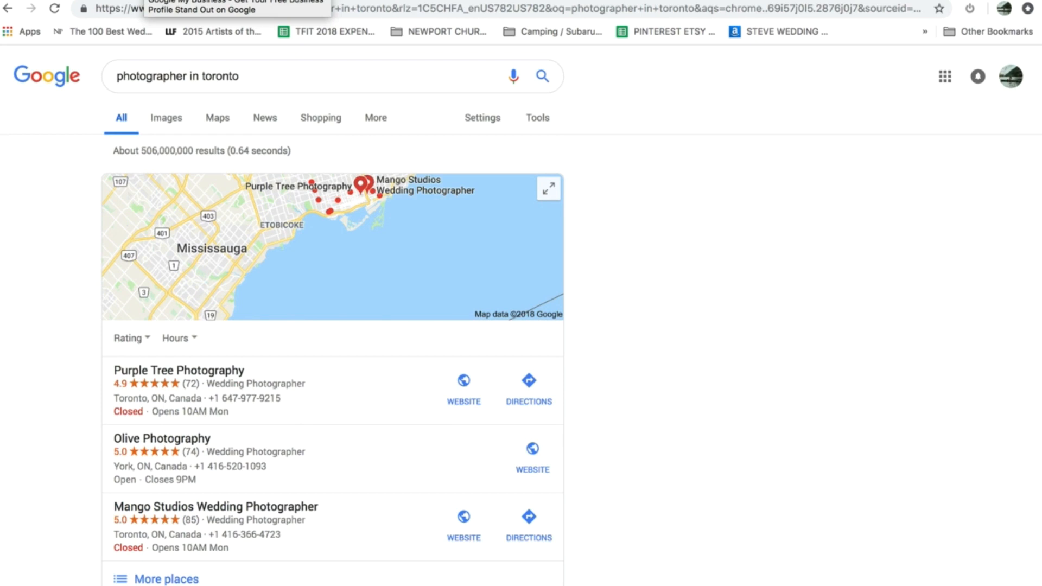
- Switch to the Google My Business site and start setting up a business profile
click(143, 0)
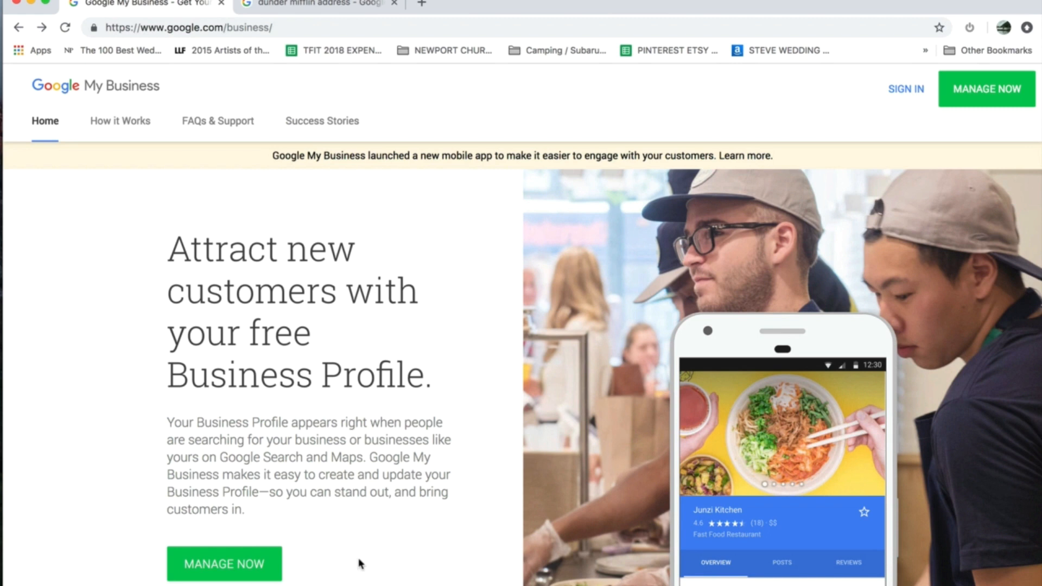
scroll(280, 477, down, 1)
scroll(280, 478, down, 5)
click(242, 343)
- Name the business Michael Scott Photography and continue to the location form
click(465, 226)
text(Michael Scott )
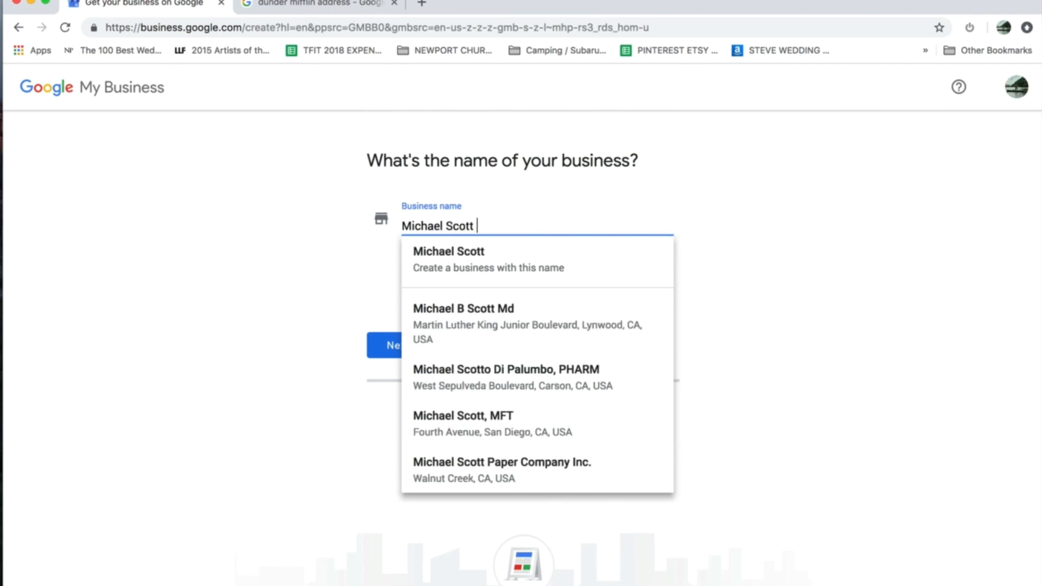
text(Photography)
click(733, 283)
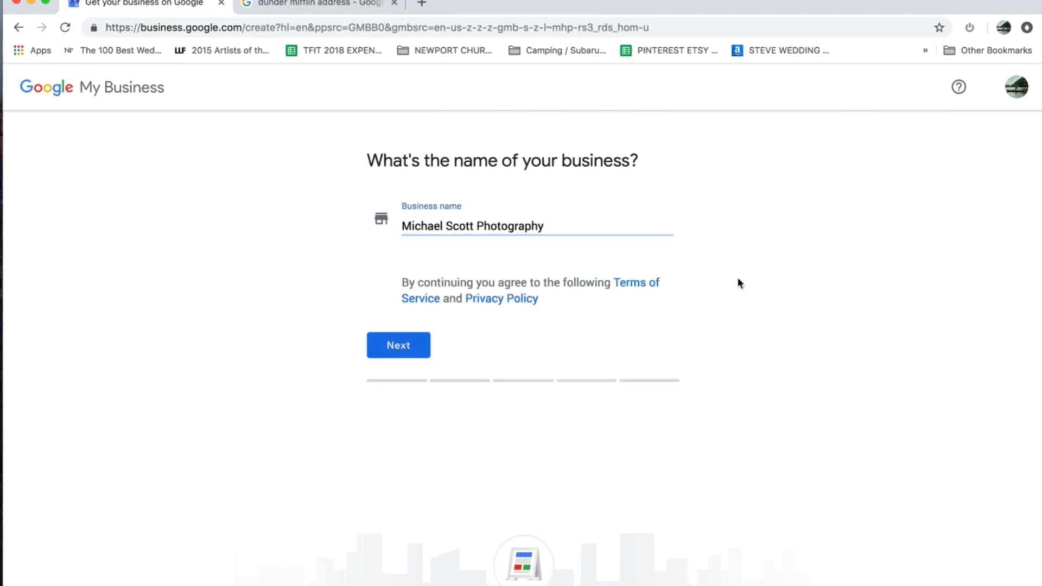
click(405, 348)
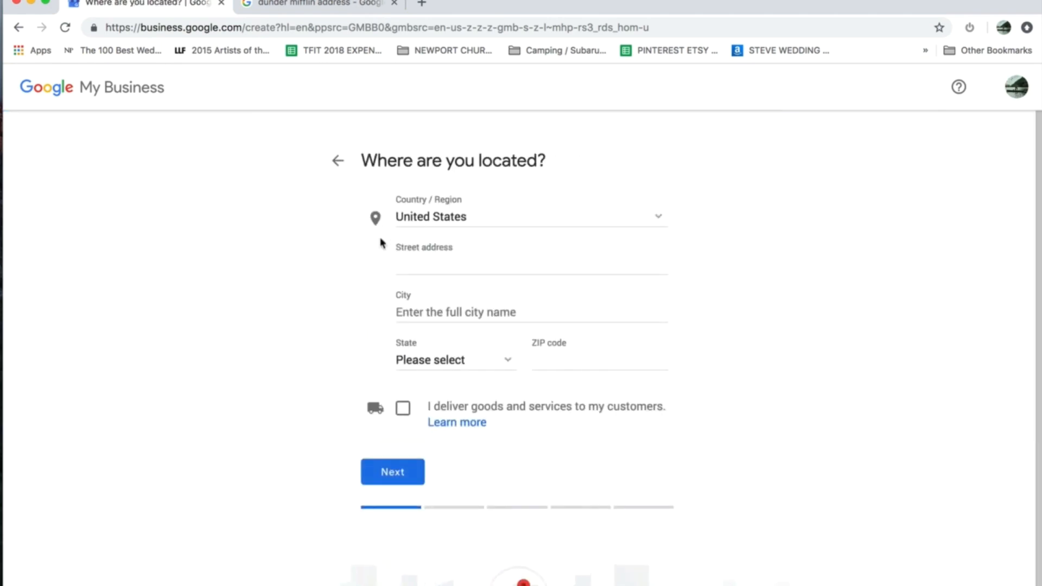
- Copy the street address from the Dunder Mifflin address search result into the form's street address field
click(325, 4)
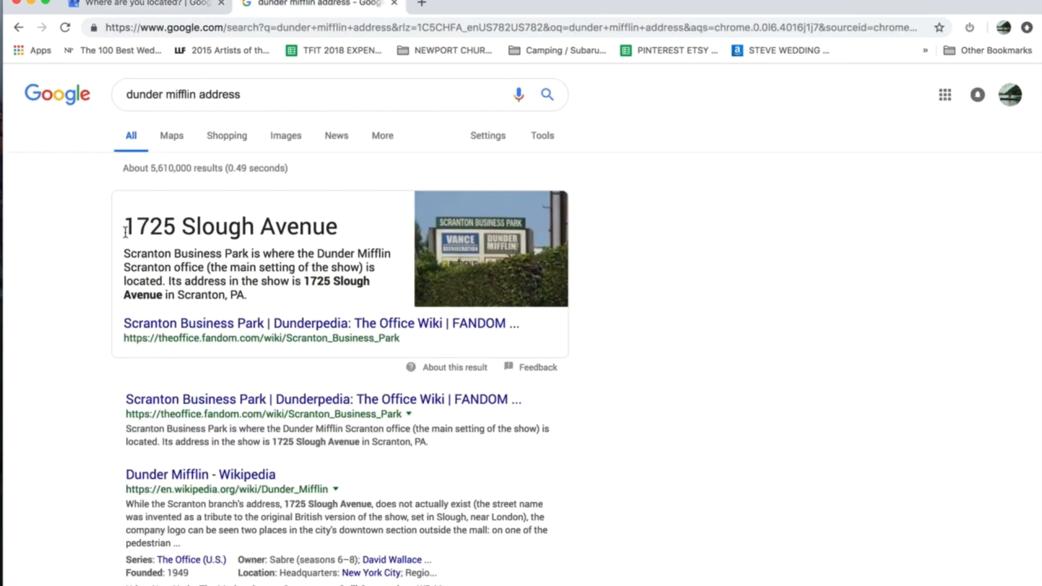
drag(124, 227, 382, 233)
key(super+c)
key(super+1)
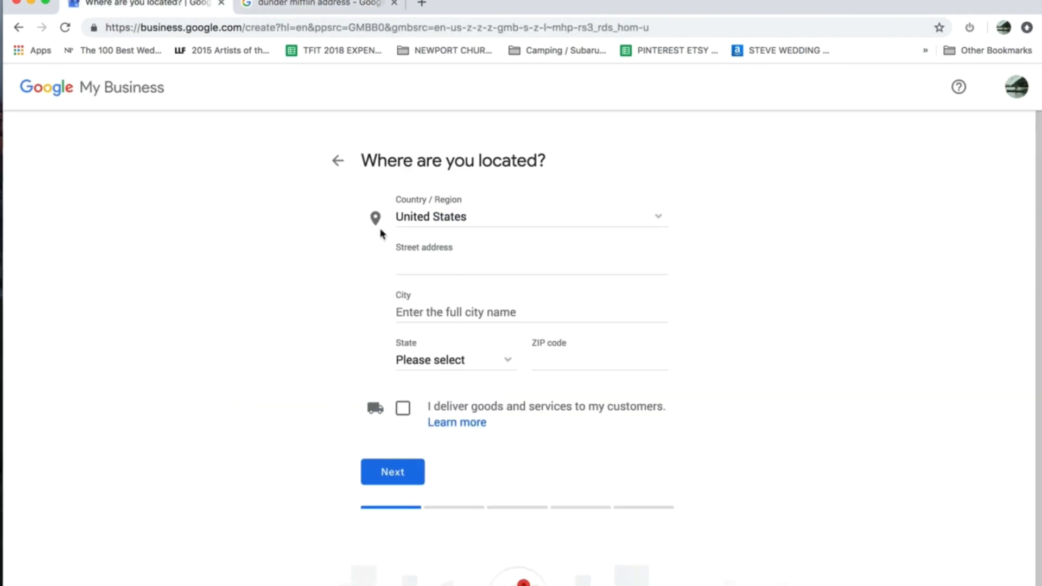
click(428, 259)
key(super+v)
- Check the search result for the city, set the city to Scranton, and choose Pennsylvania as the state
key(super+2)
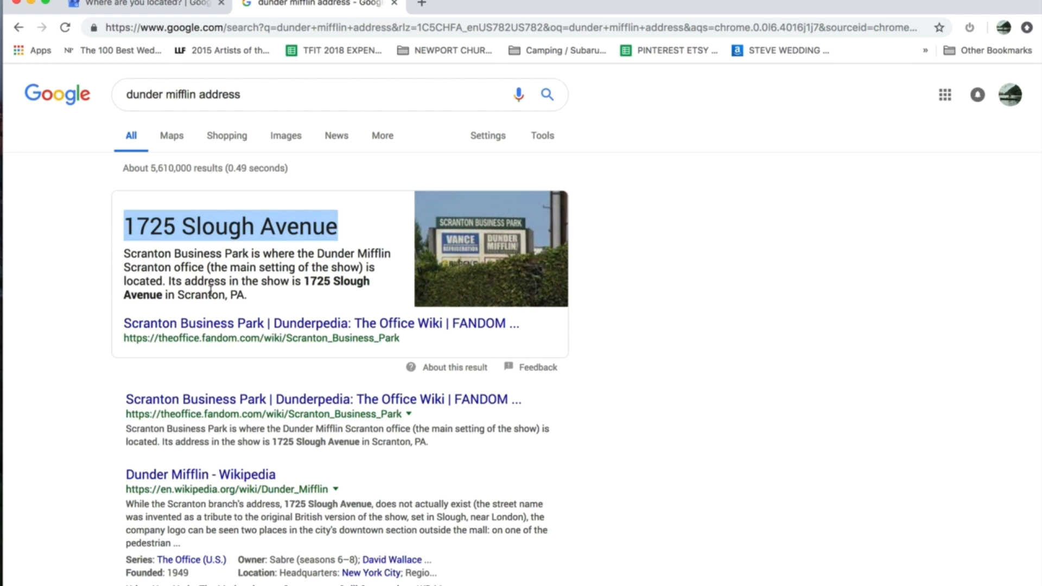
key(super+1)
click(442, 320)
text(Scranton)
click(462, 373)
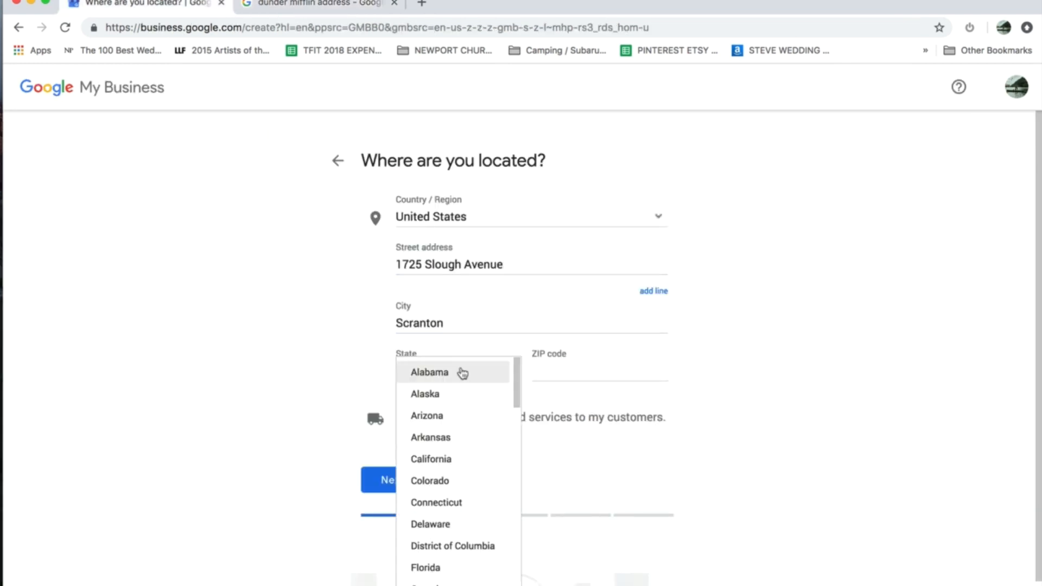
key(p)
key(Return)
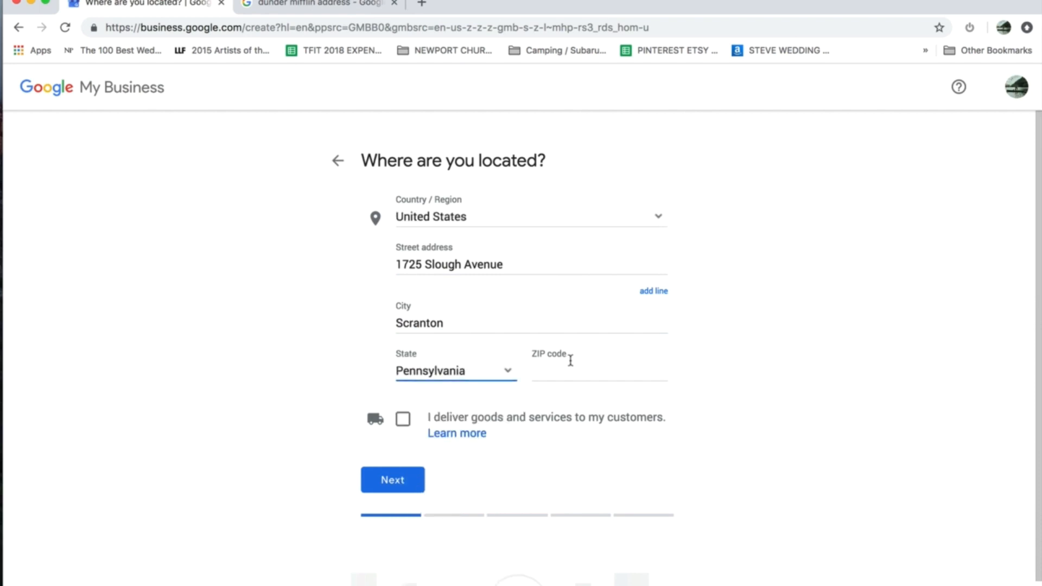
- Fill in the business's ZIP code and mark that goods and services are delivered to customers
key(super+2)
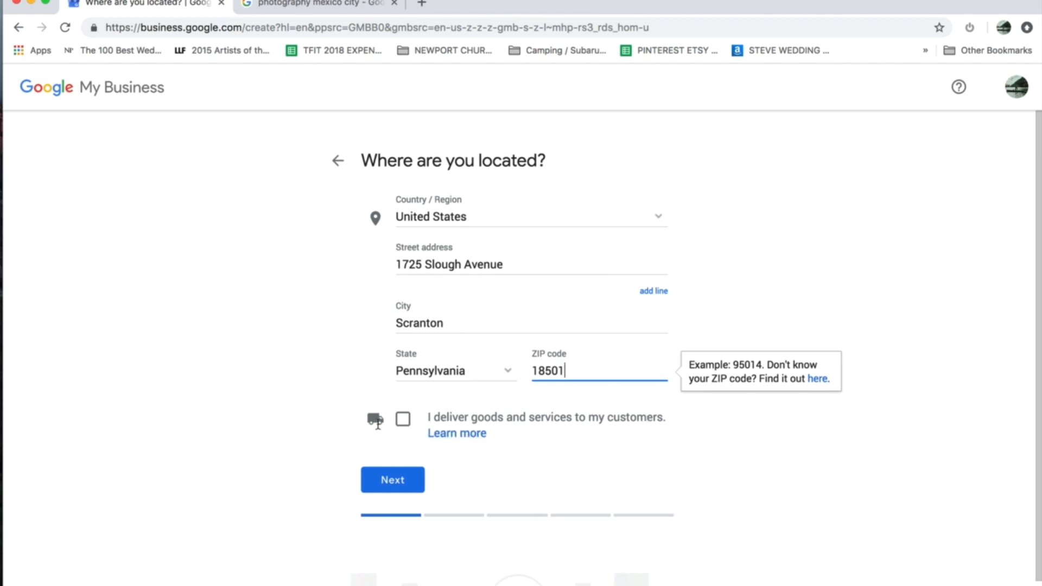
click(403, 419)
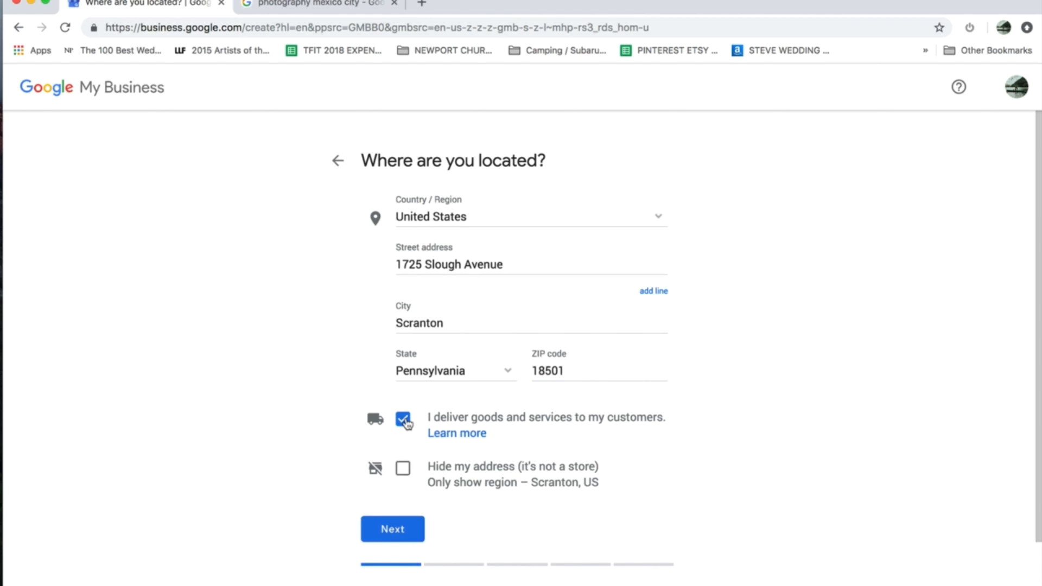
- Return to the photography results for Mexico City and view the details of the first local listing
click(305, 5)
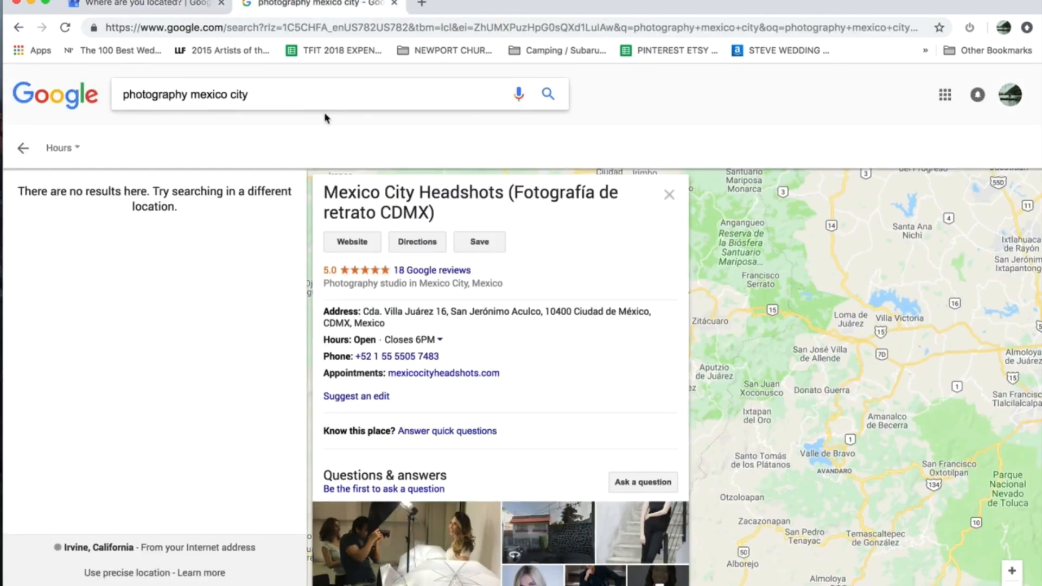
click(23, 148)
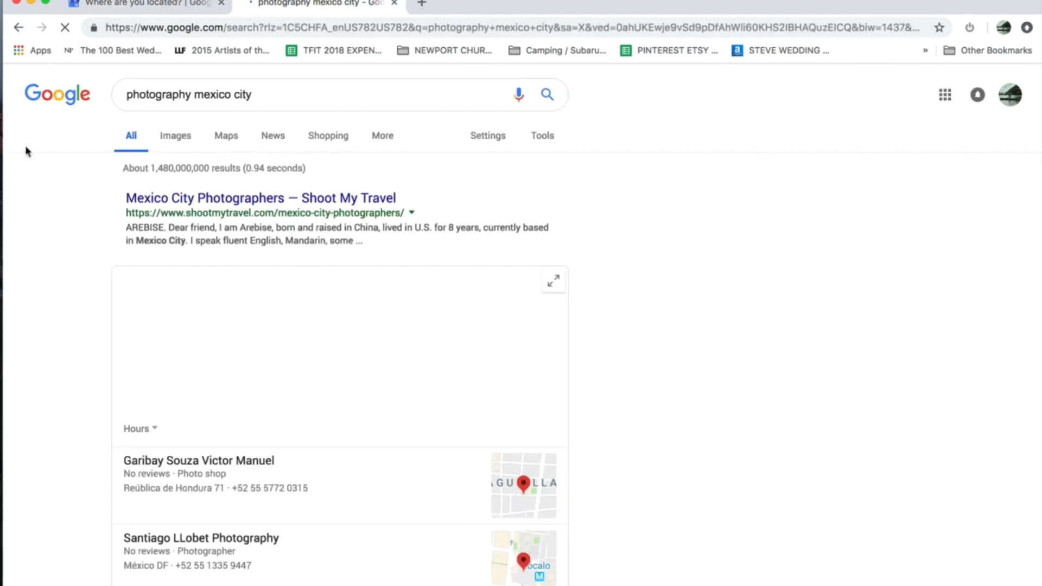
scroll(255, 392, down, 5)
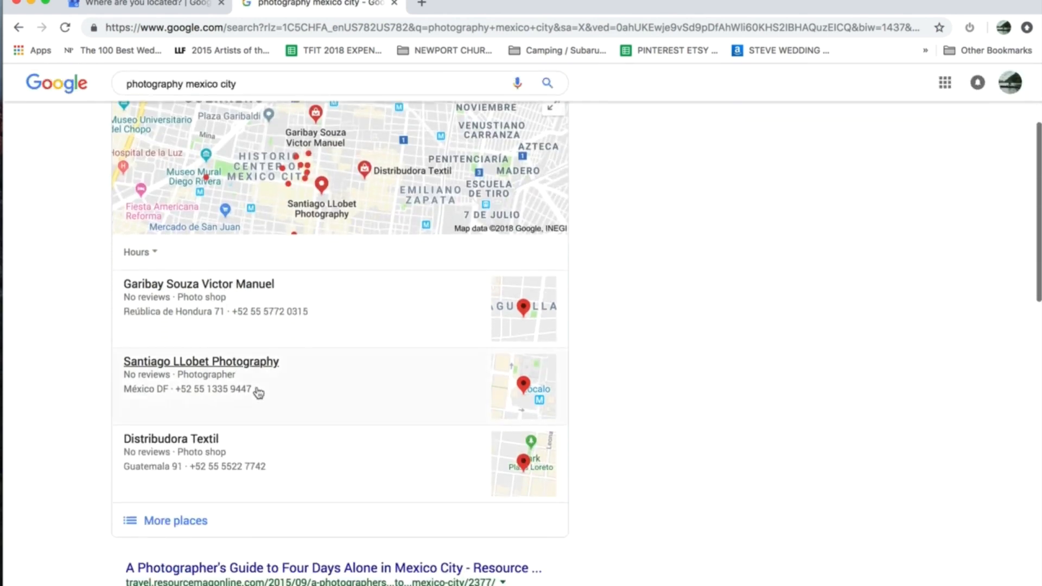
click(535, 321)
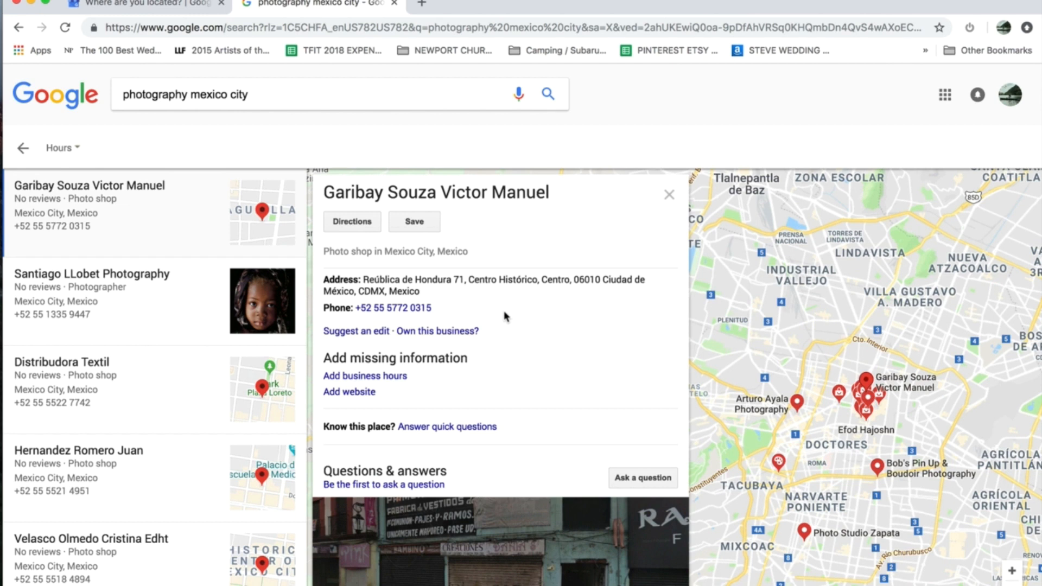
- Compare the form's street address with how photographers are placed on the Mexico City search map, then return to the form
click(161, 8)
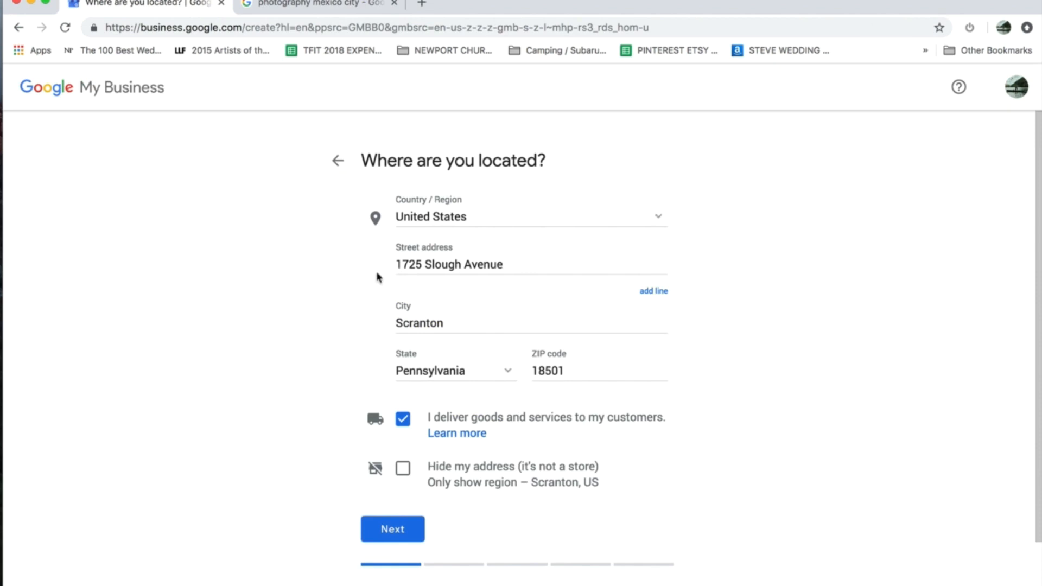
drag(397, 265, 611, 264)
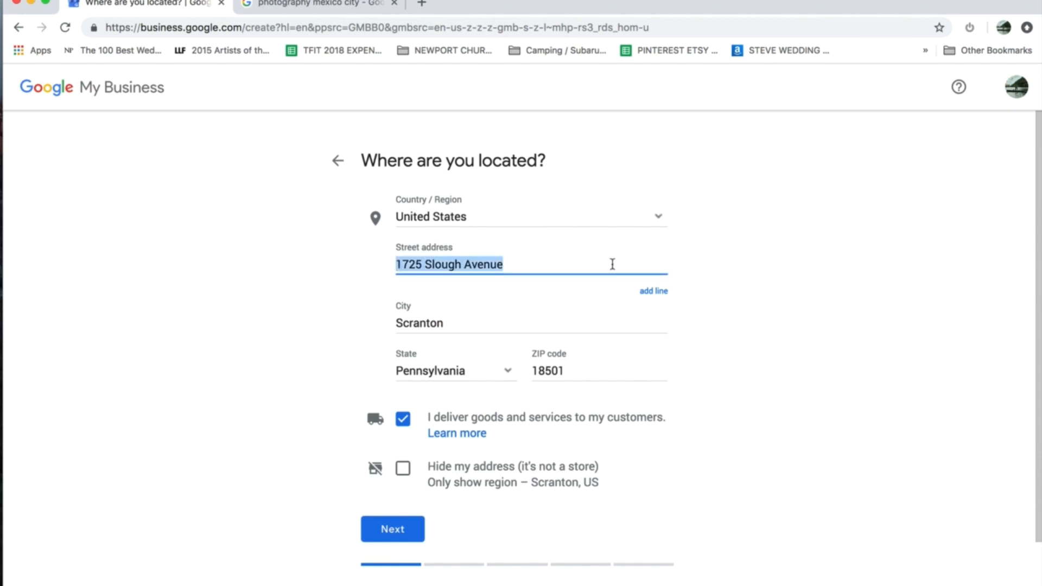
click(288, 6)
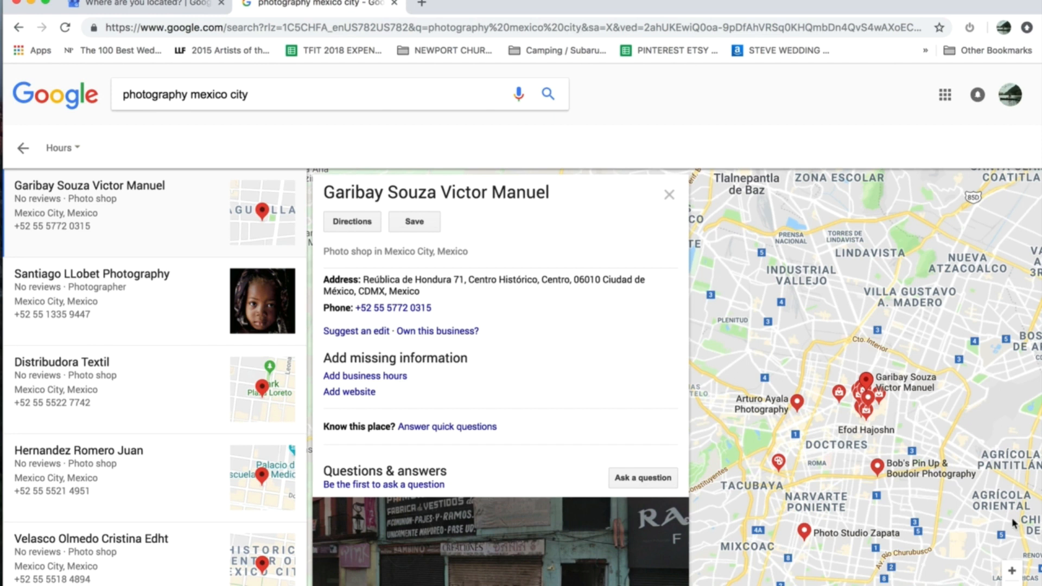
scroll(998, 499, down, 5)
drag(983, 478, 776, 418)
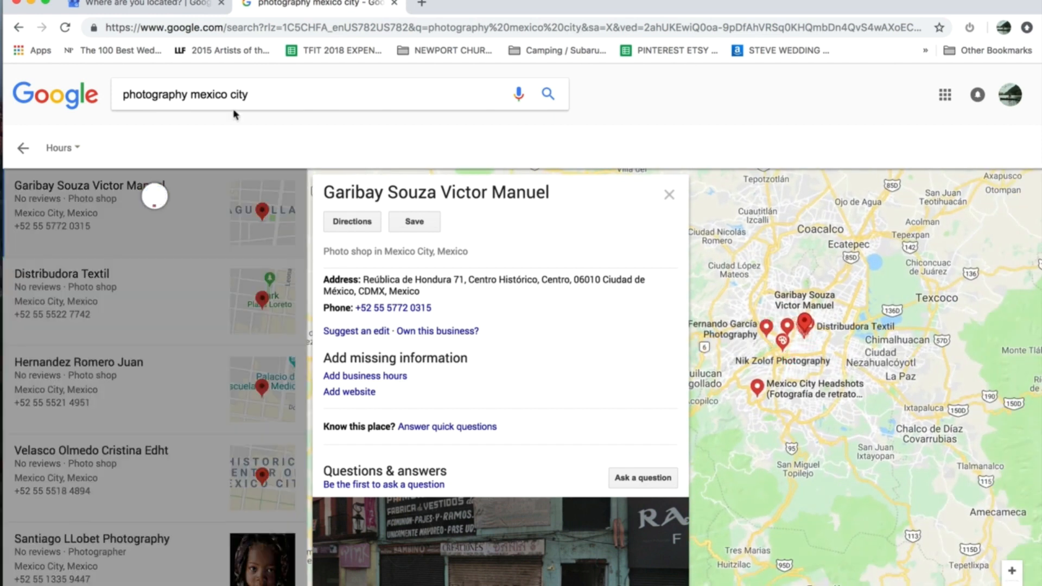
drag(187, 95, 274, 94)
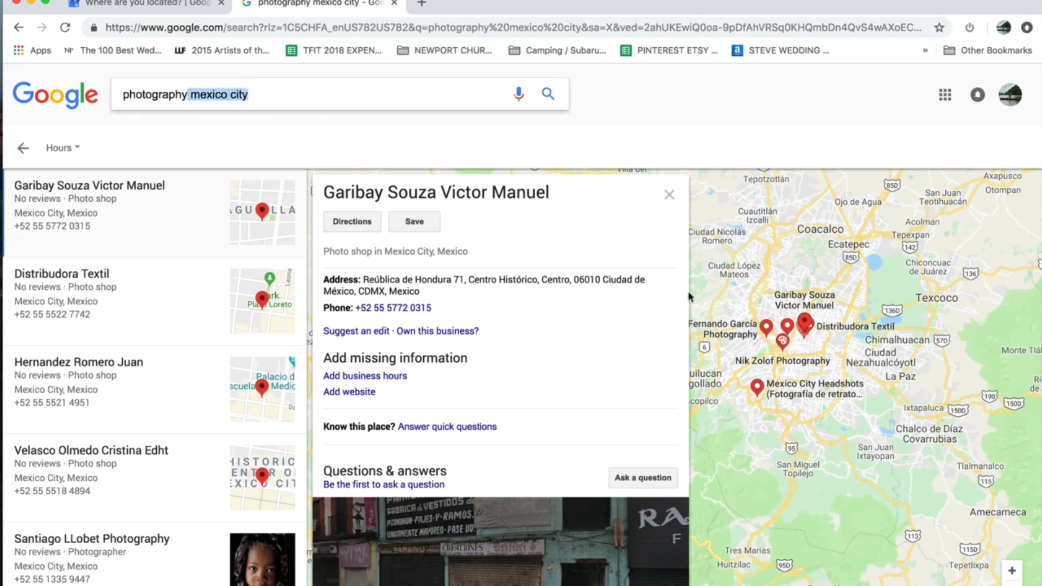
drag(891, 501, 920, 514)
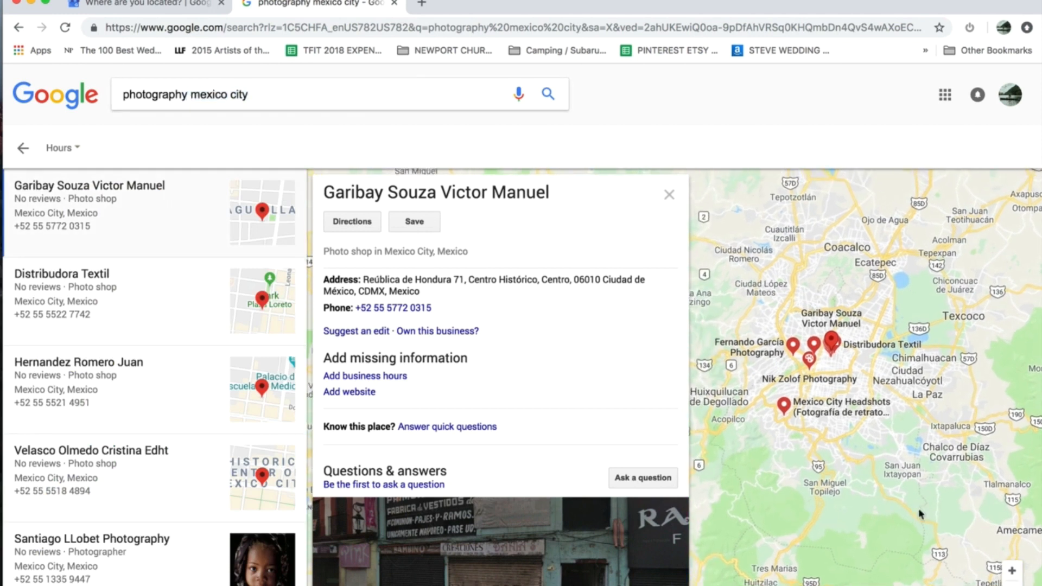
double_click(1014, 575)
drag(934, 355, 810, 372)
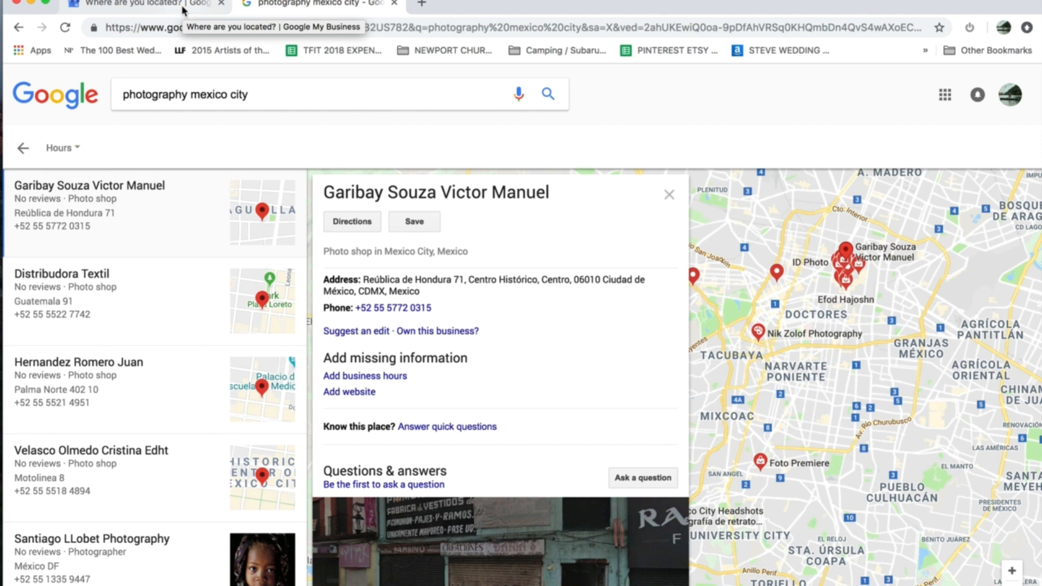
click(183, 9)
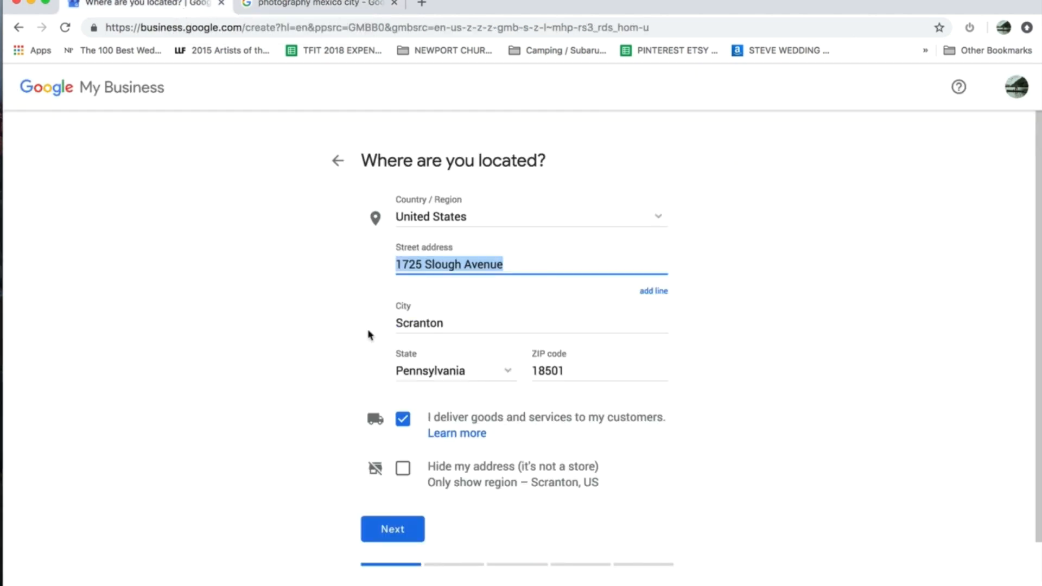
click(788, 341)
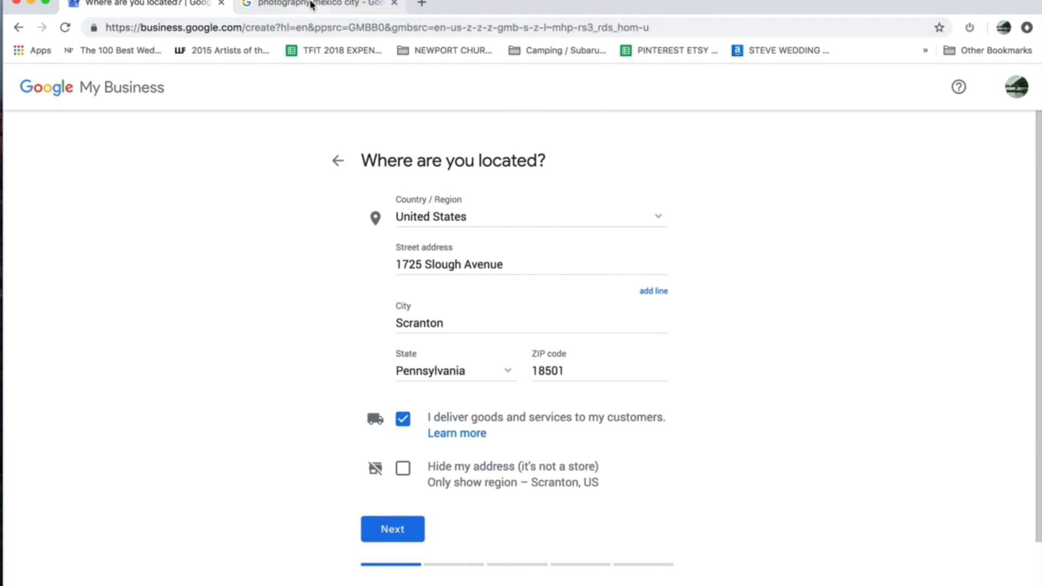
- Try random text as the street address, then restore the copied original address
triple_click(444, 263)
key(super+c)
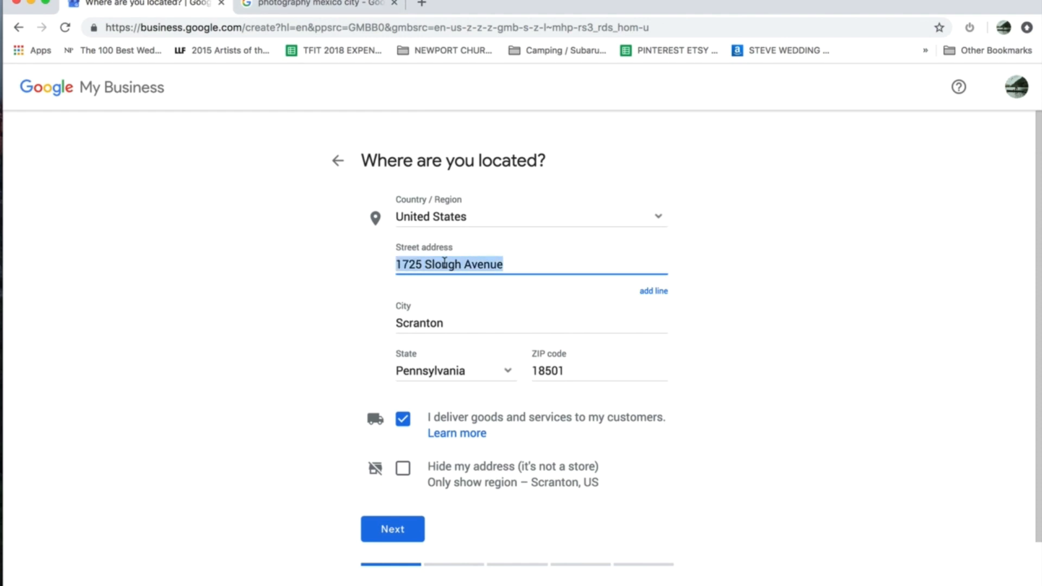
text(owinfiu24ib 2)
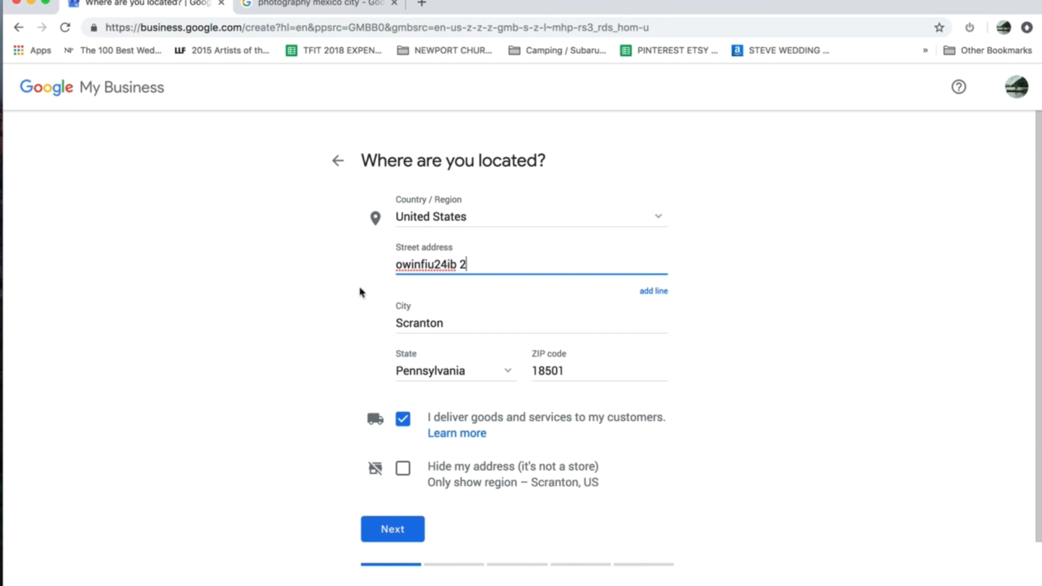
triple_click(441, 265)
key(BackSpace)
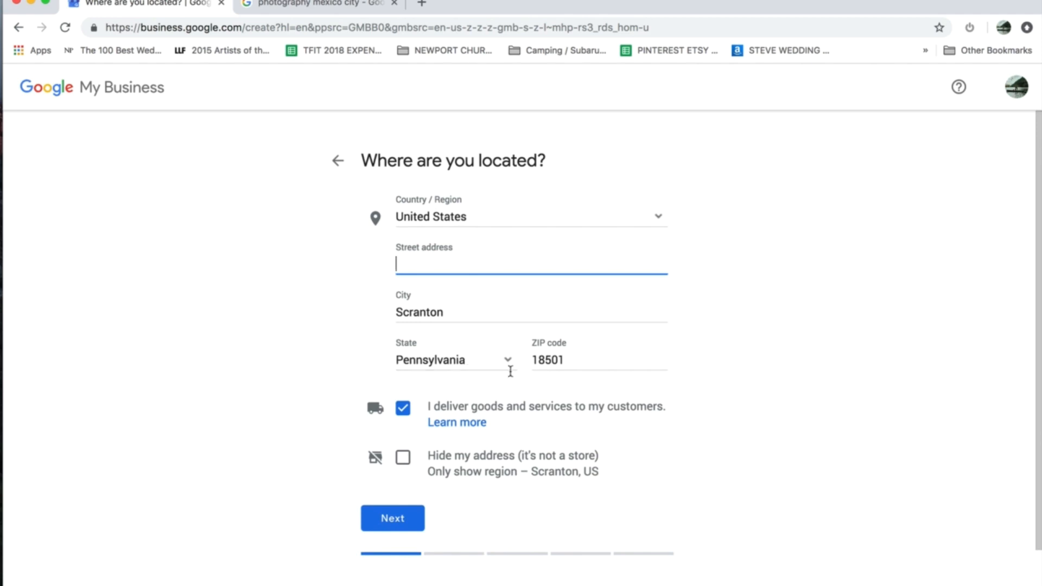
key(super+v)
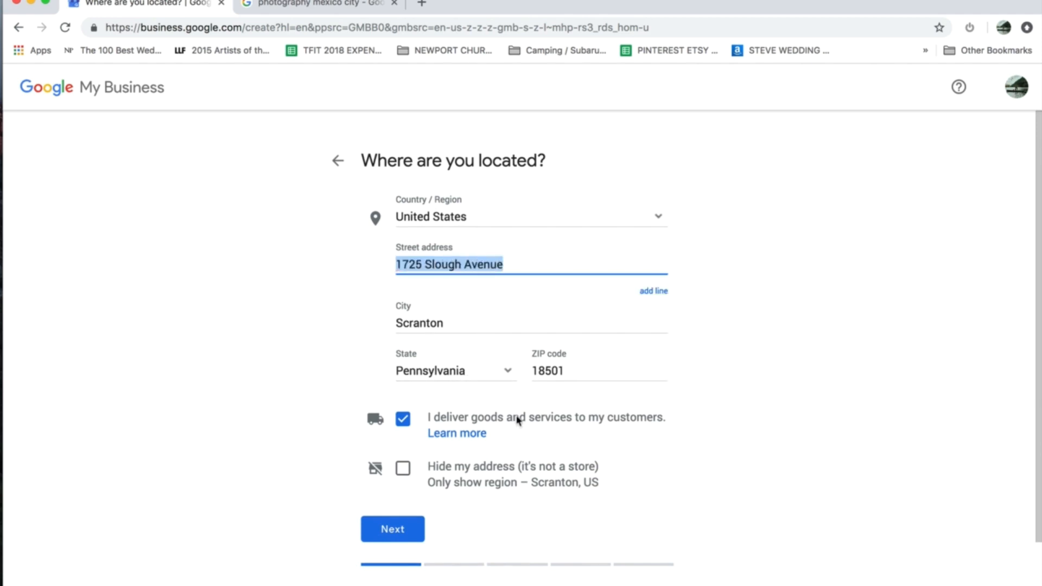
- Hide the business address so that only the region is shown, and continue to the map marker page
click(407, 530)
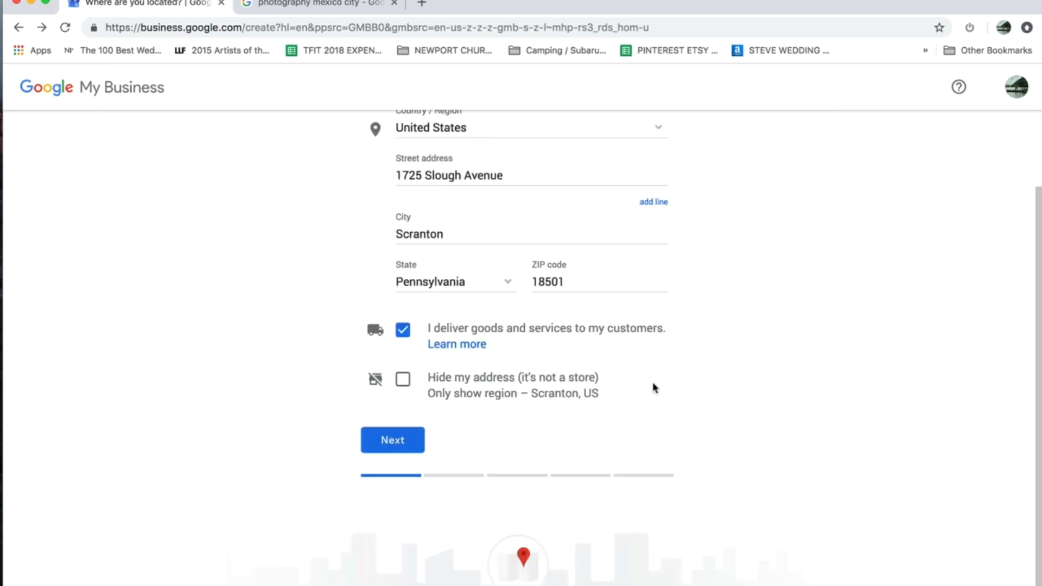
click(404, 381)
drag(428, 376, 623, 407)
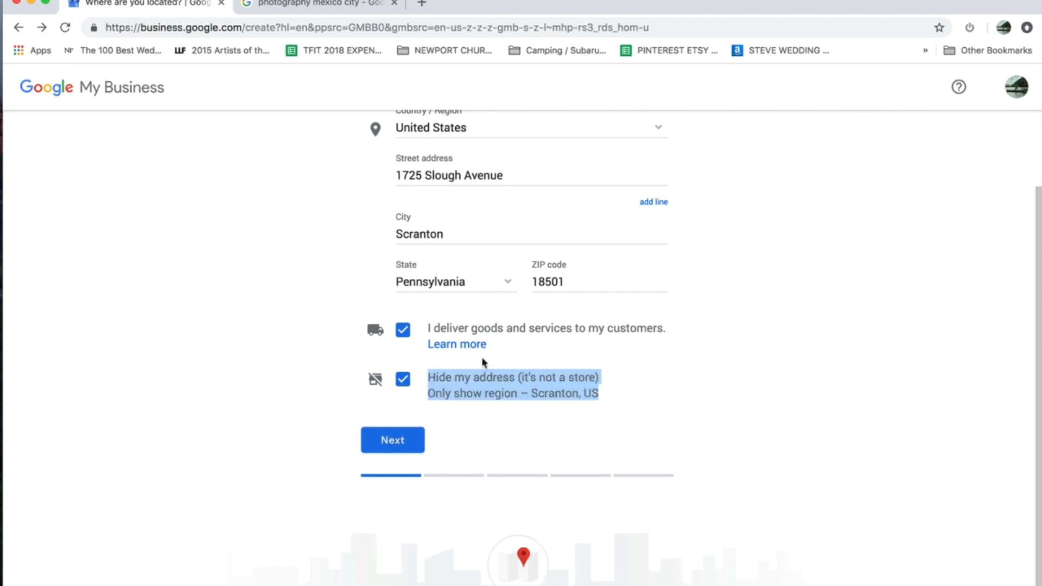
click(408, 445)
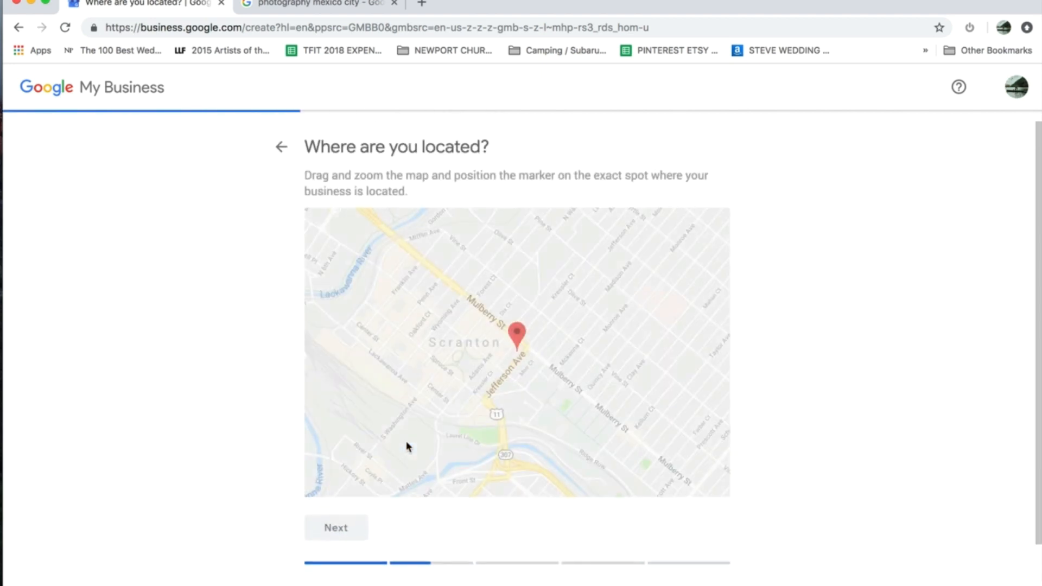
- Accept the map marker's position, then set the service area to 50 miles around the business location and continue
click(354, 544)
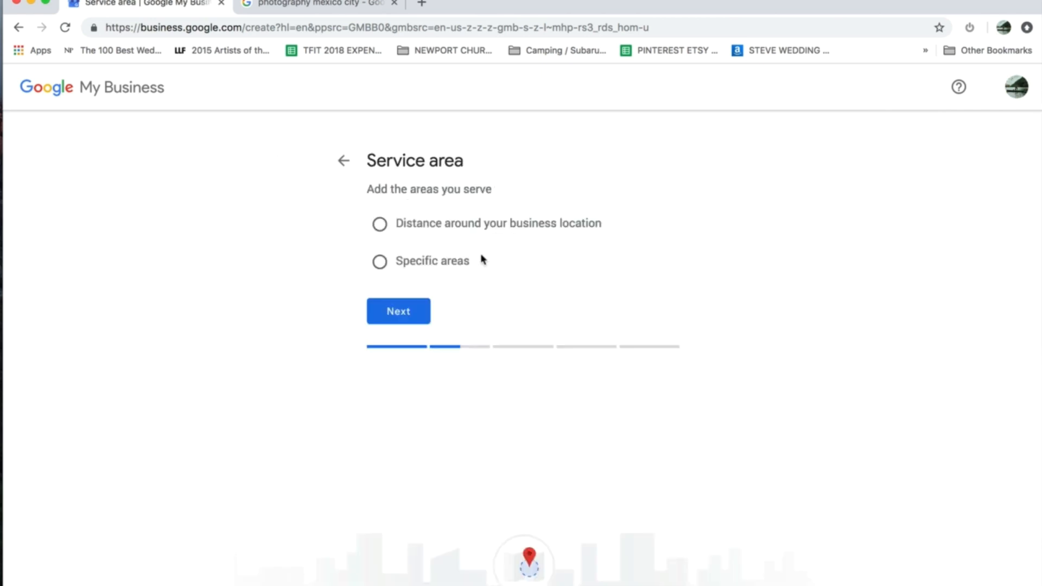
click(380, 224)
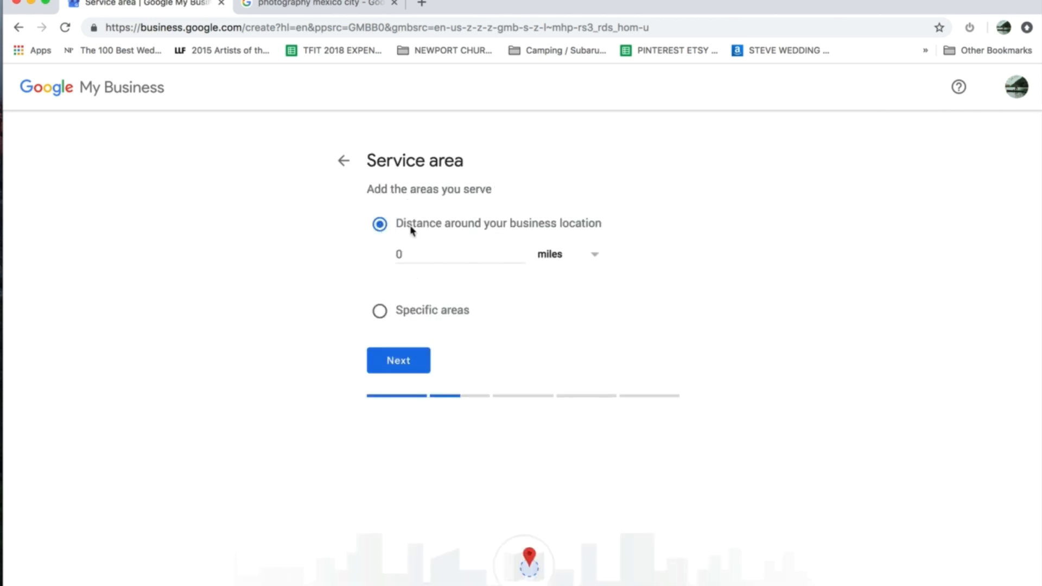
click(445, 255)
text(50)
click(398, 360)
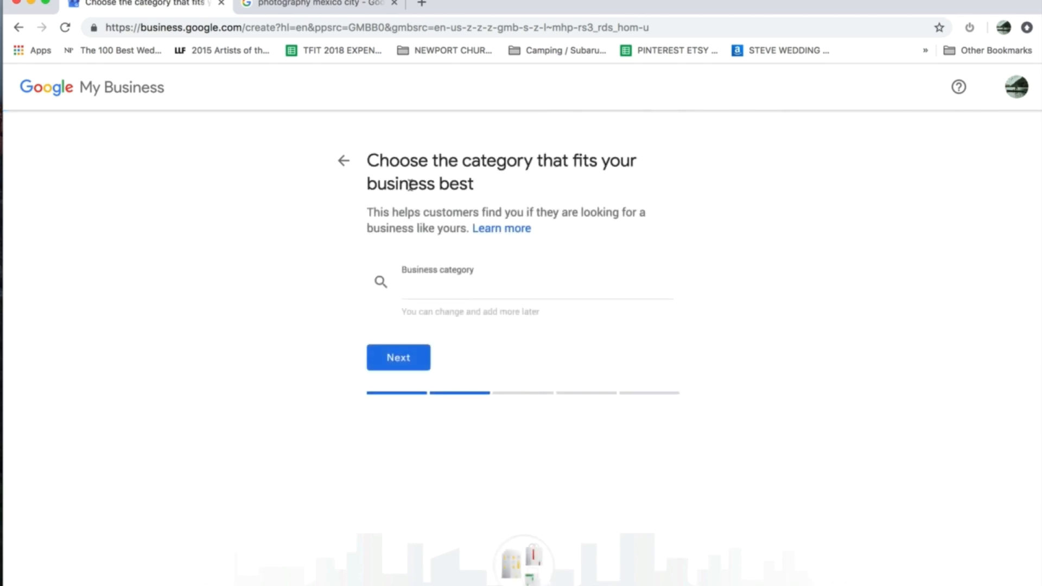
- Choose Wedding Photographer as the business category and continue to the contact details
click(462, 290)
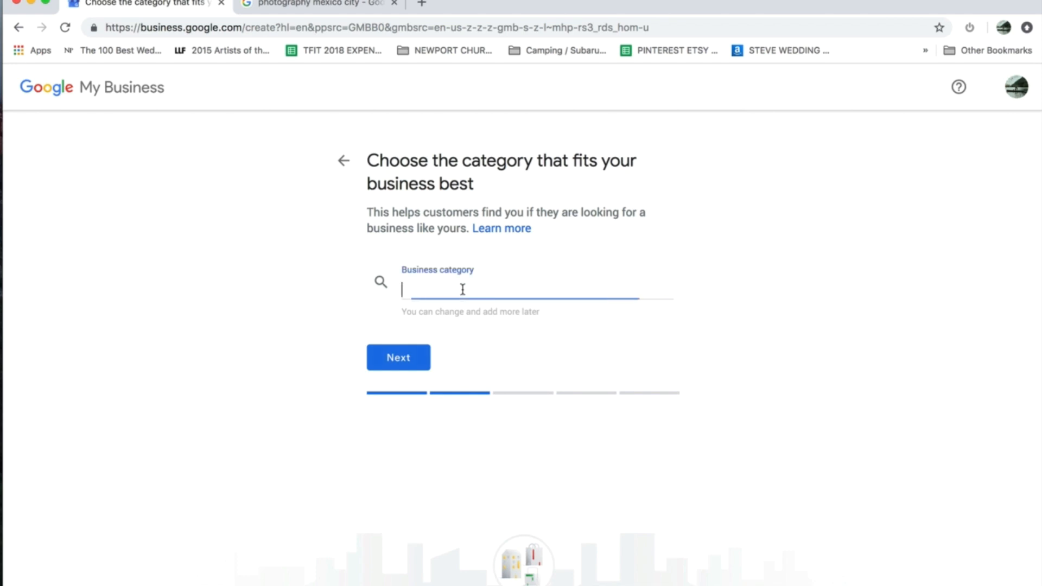
text(wedding photograph)
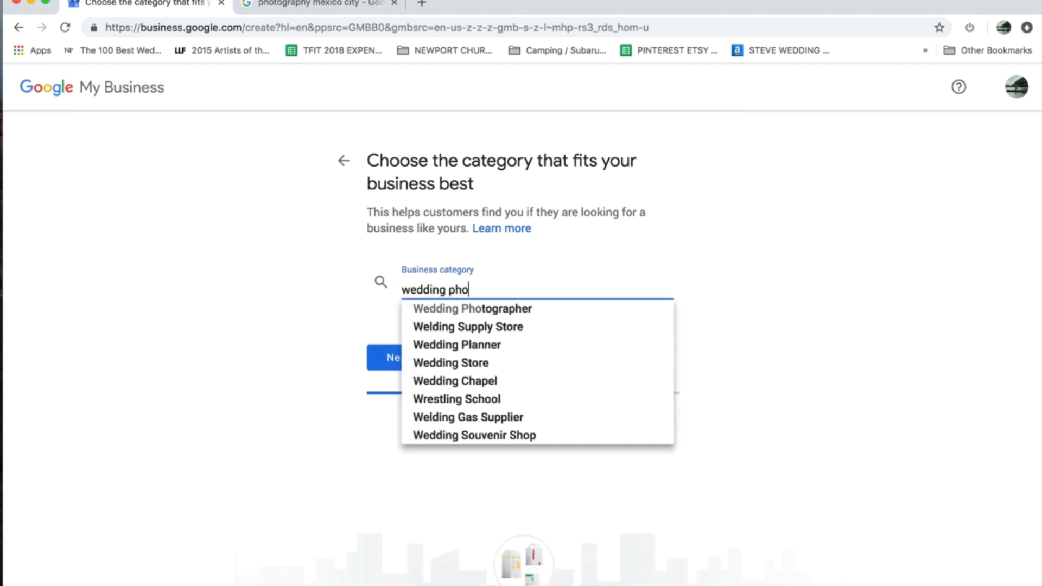
click(459, 308)
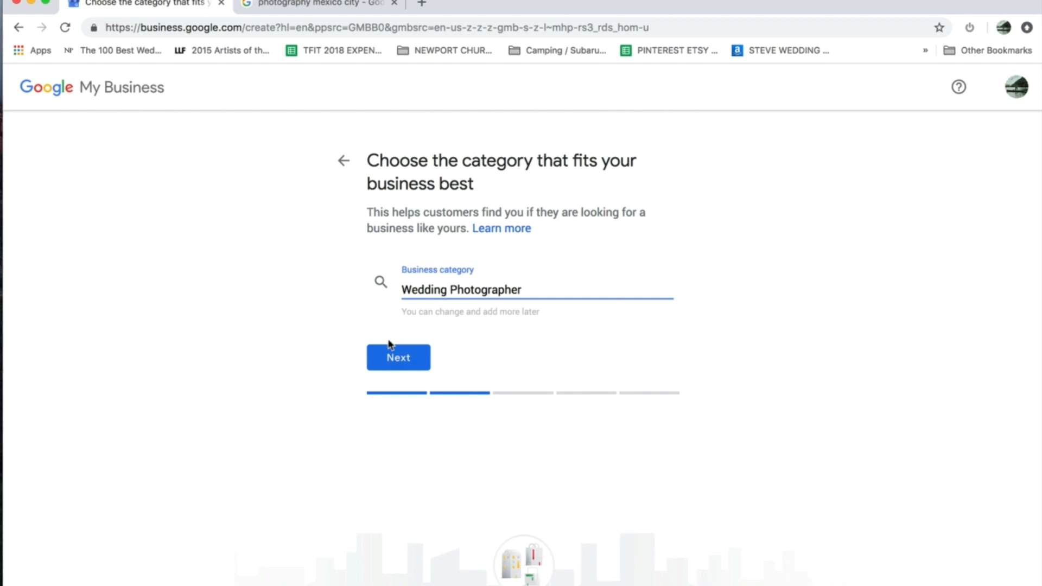
click(390, 358)
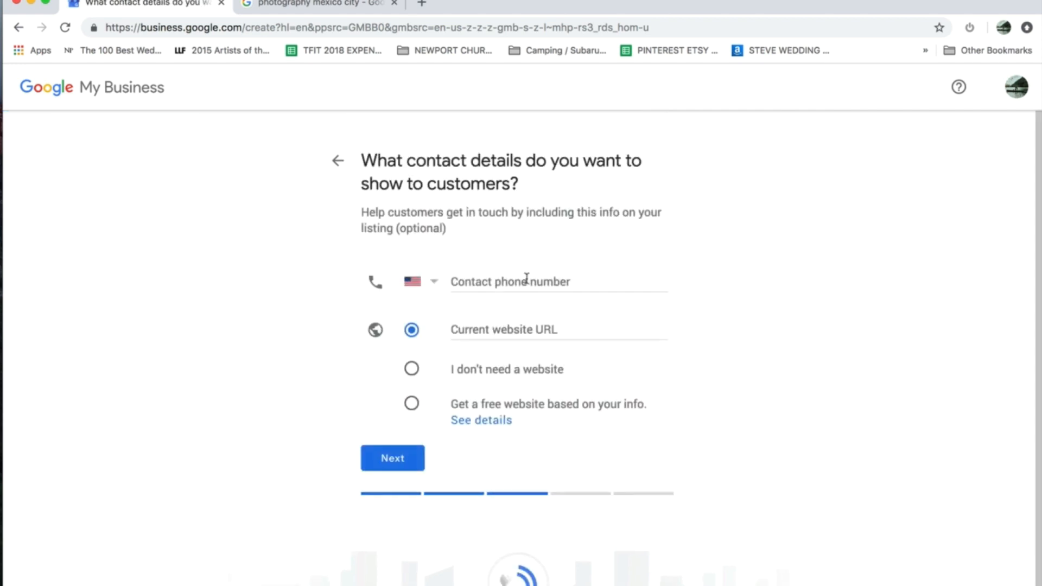
- Enter the contact phone number and michaelscottphotography.com as the current website URL, and continue to the verification page
click(552, 280)
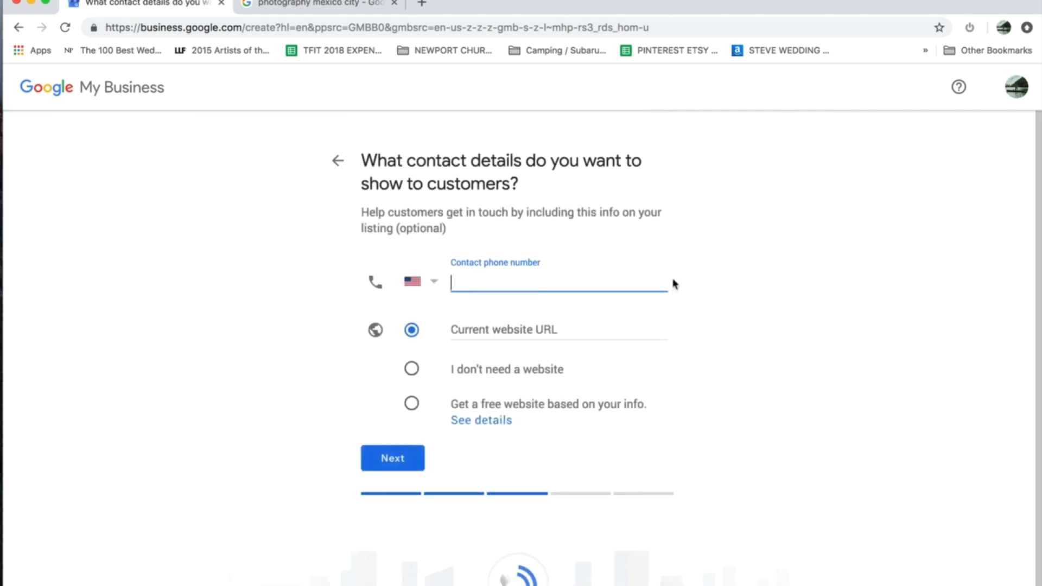
text(777-7777)
scroll(561, 357, down, 1)
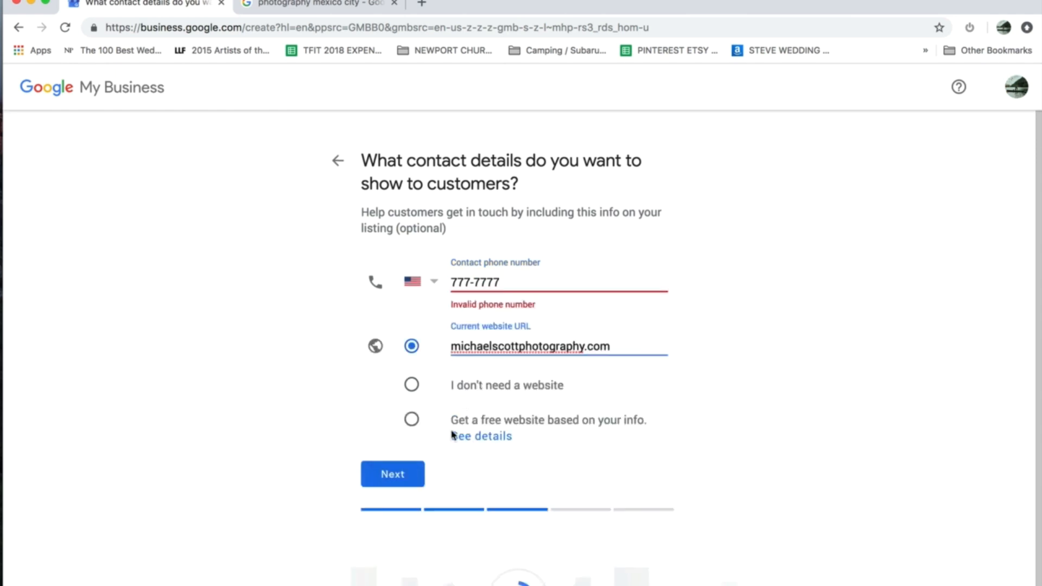
click(400, 473)
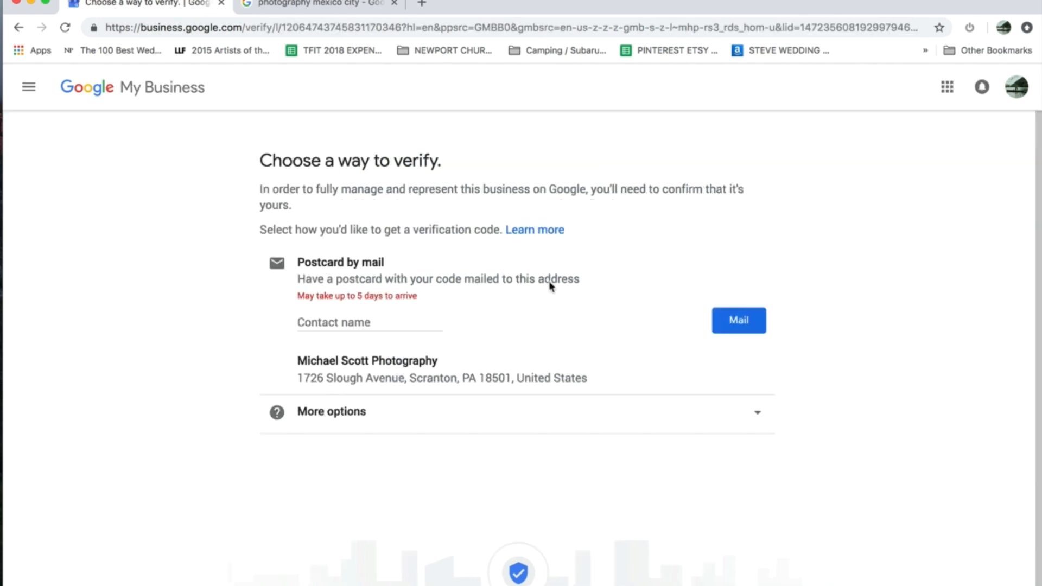
- Highlight the description of the postcard-by-mail verification and expand the further verification options
drag(551, 286, 278, 288)
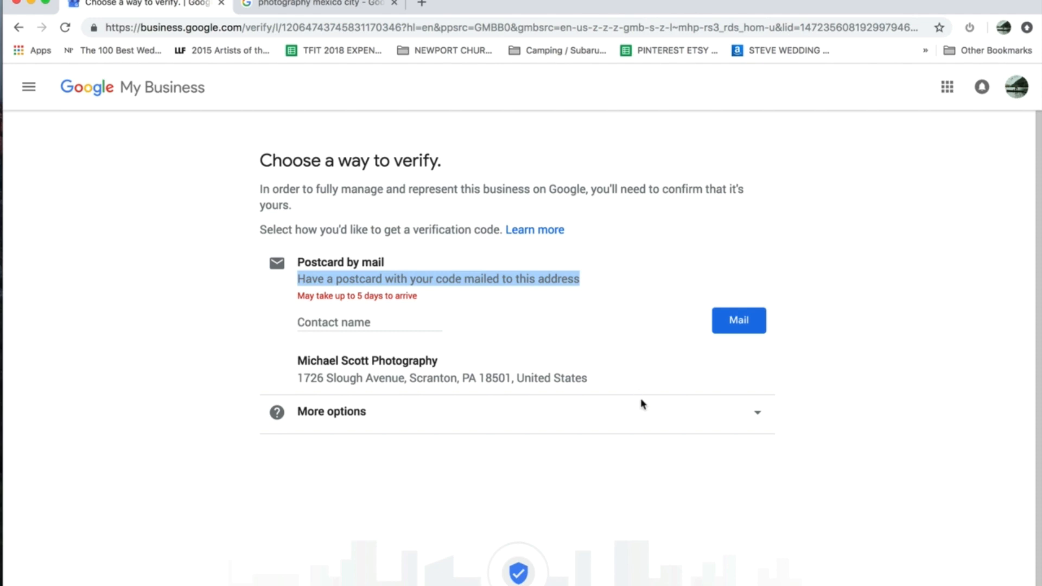
click(673, 416)
scroll(815, 516, down, 1)
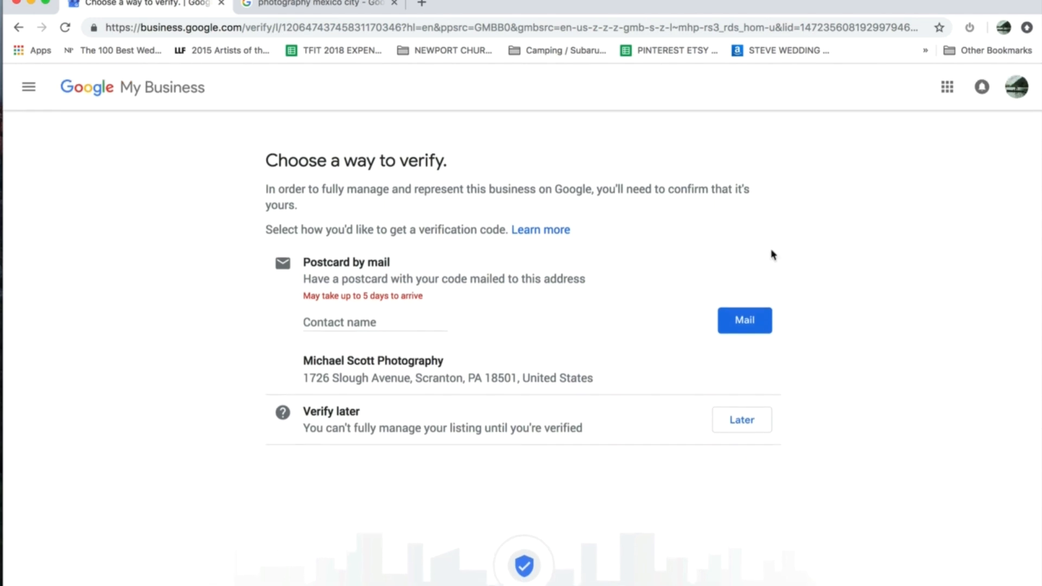